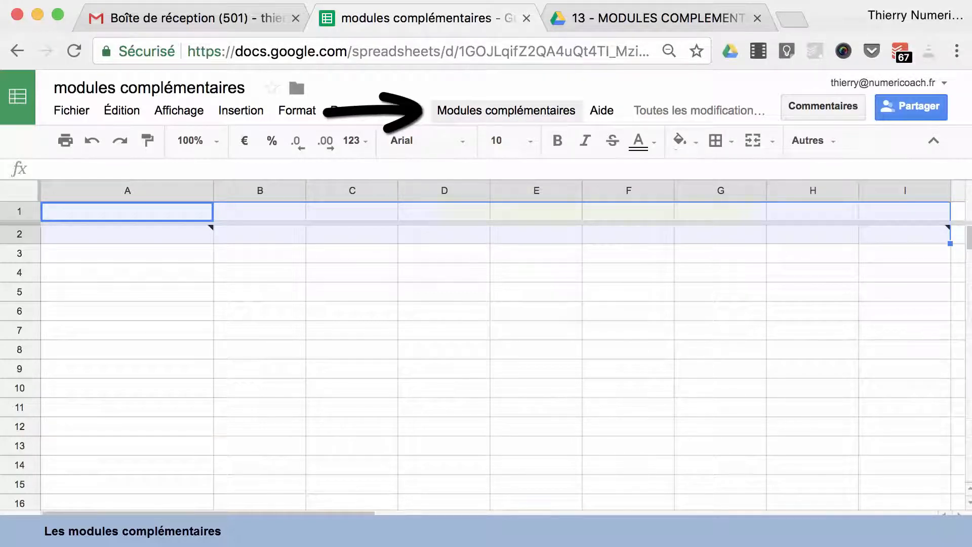
Open the add-on store for the spreadsheet and browse the catalogue of available add-ons.
click(507, 110)
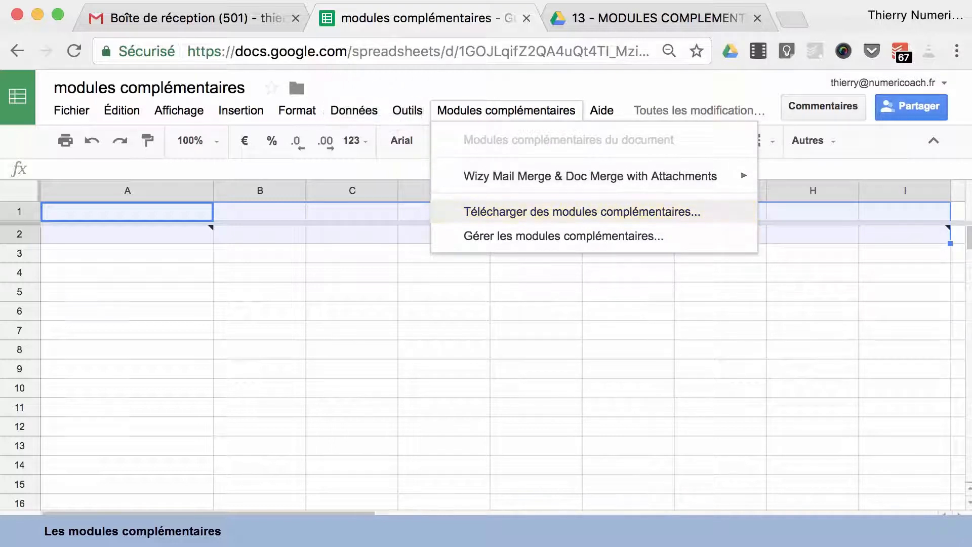
click(718, 212)
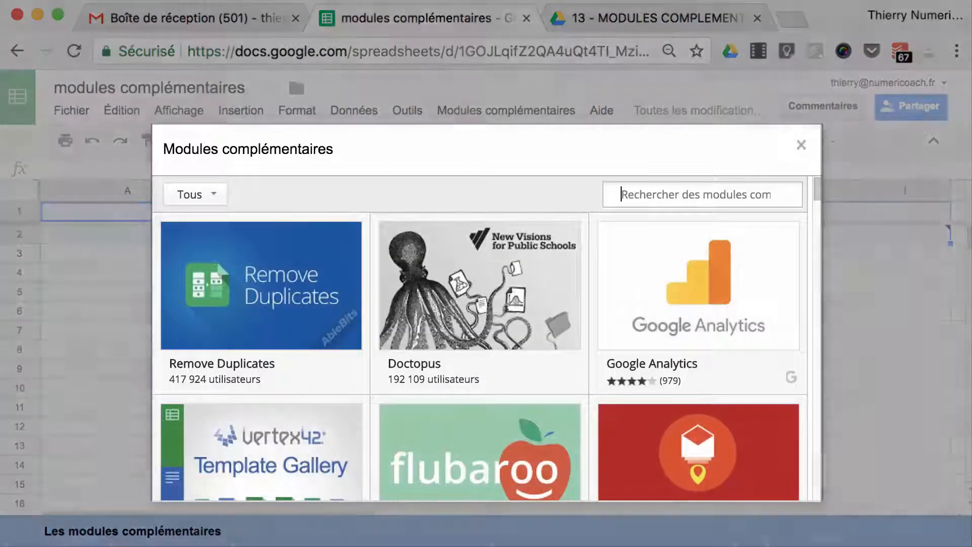
scroll(552, 388, down, 5)
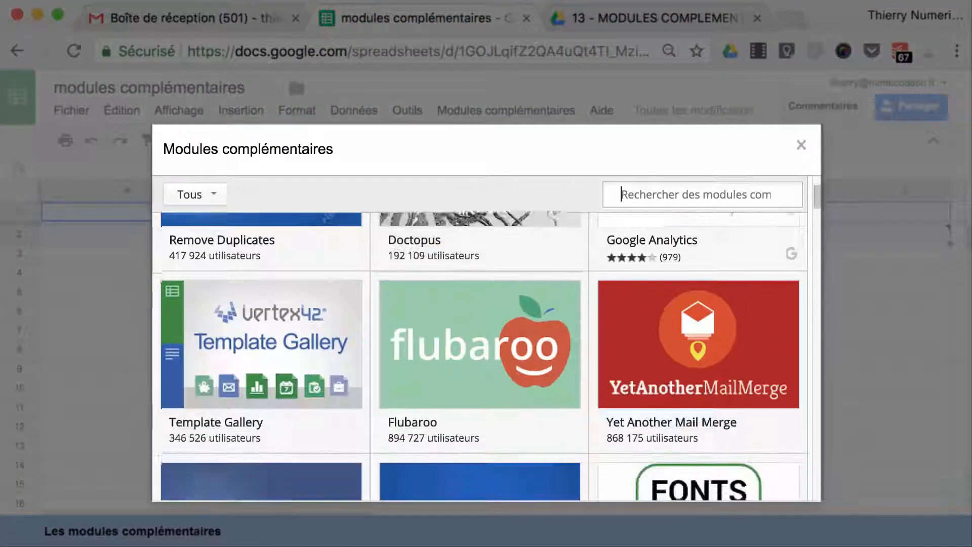
scroll(483, 362, down, 7)
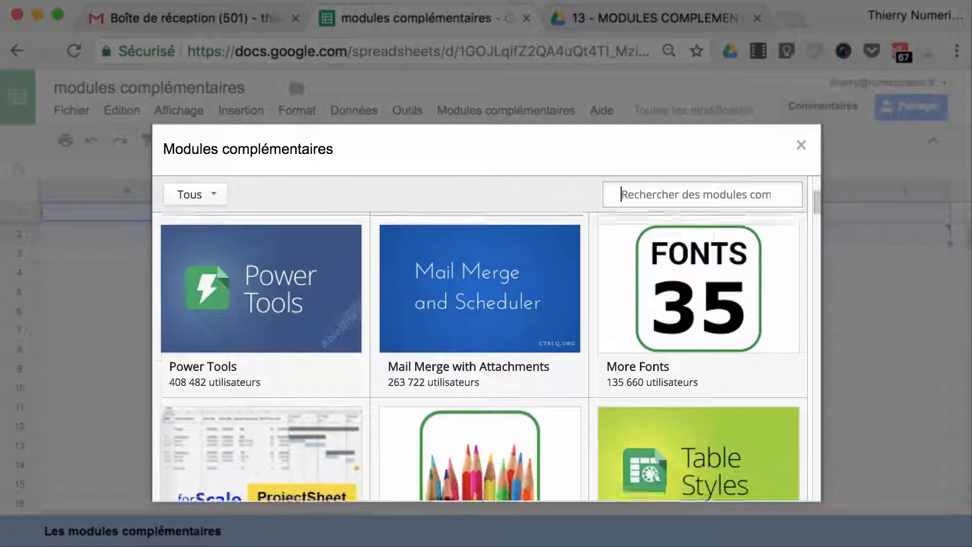
scroll(483, 362, down, 6)
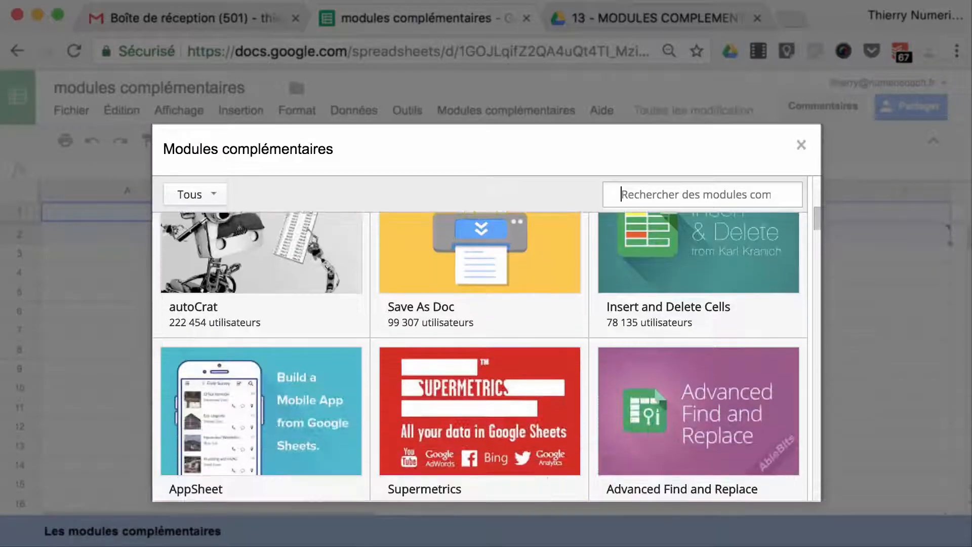
scroll(484, 361, down, 5)
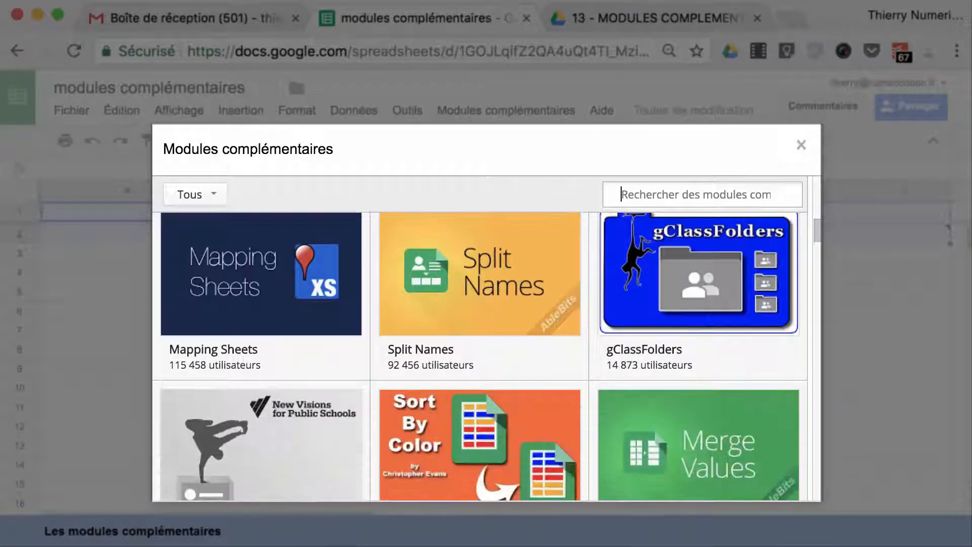
scroll(483, 361, down, 8)
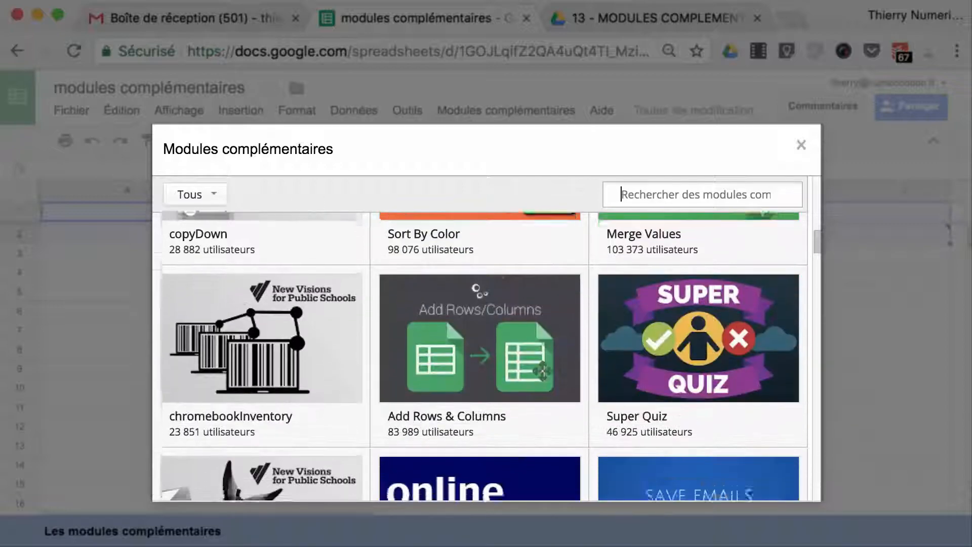
scroll(484, 361, down, 20)
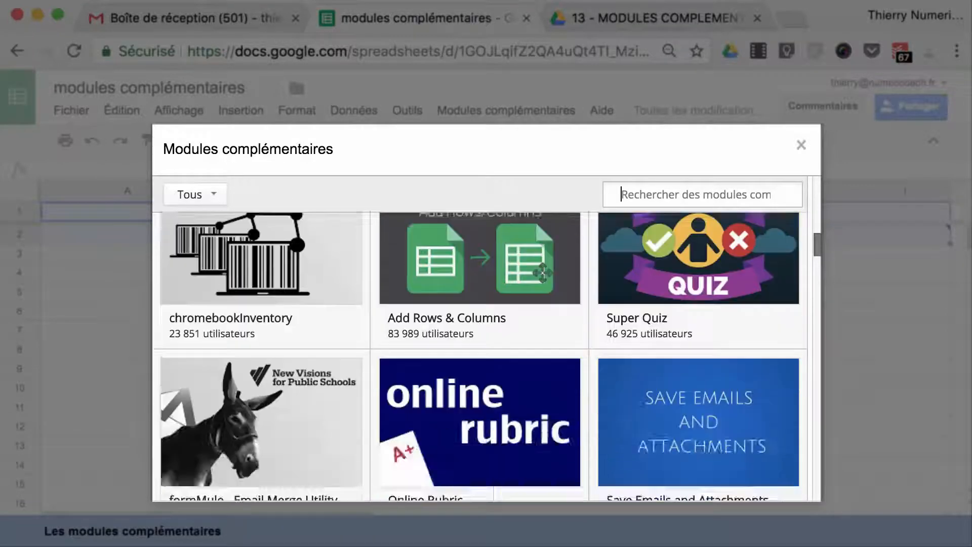
scroll(483, 361, down, 20)
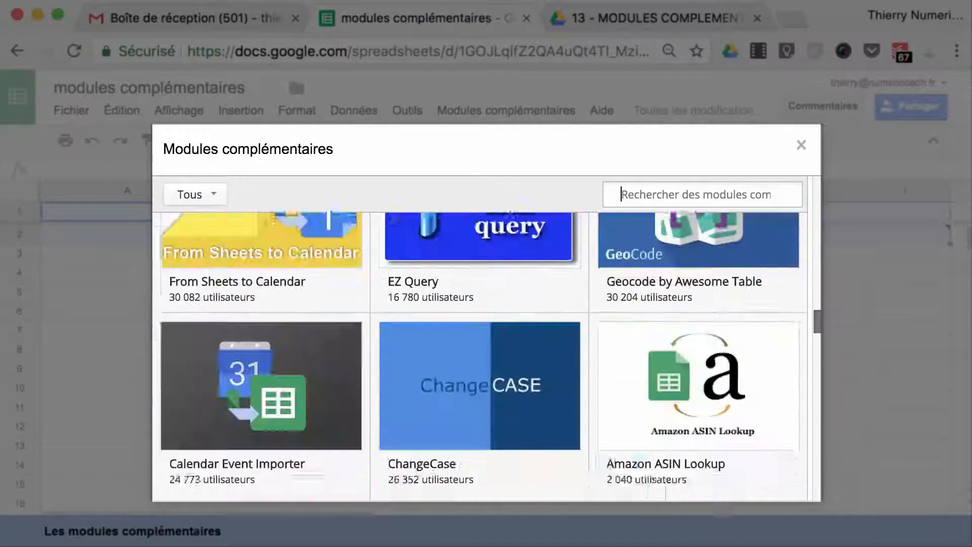
scroll(484, 362, down, 20)
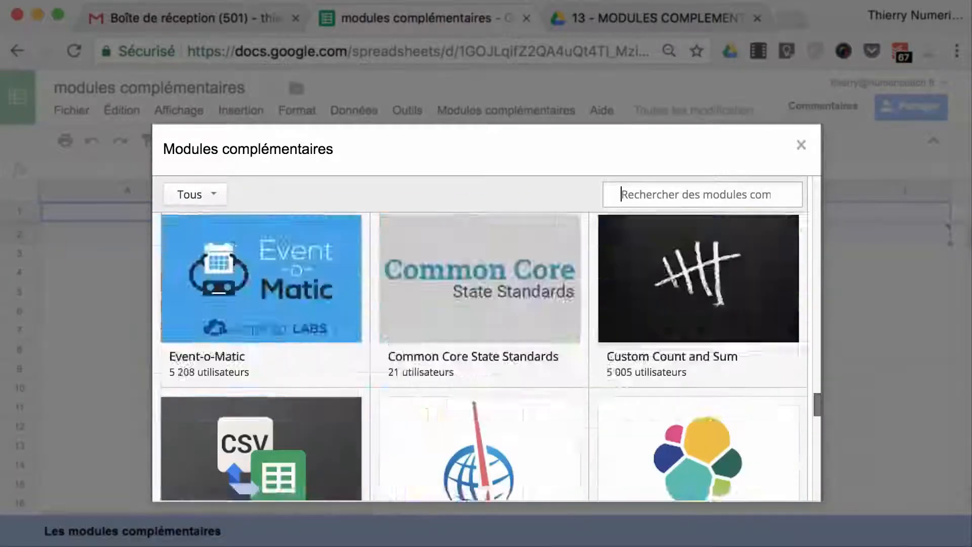
scroll(484, 362, up, 20)
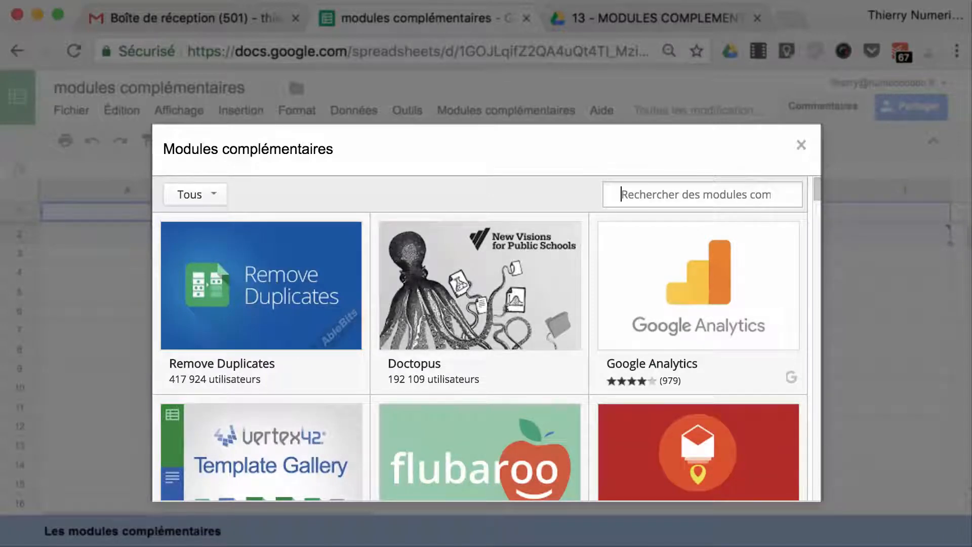
Search the add-on store for "timesheet".
mouse_move(698, 303)
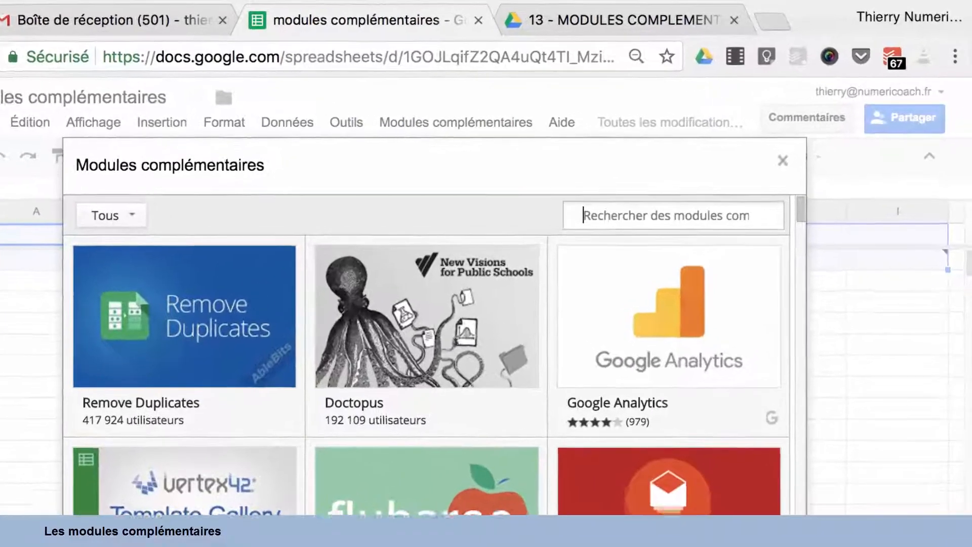
text(tim)
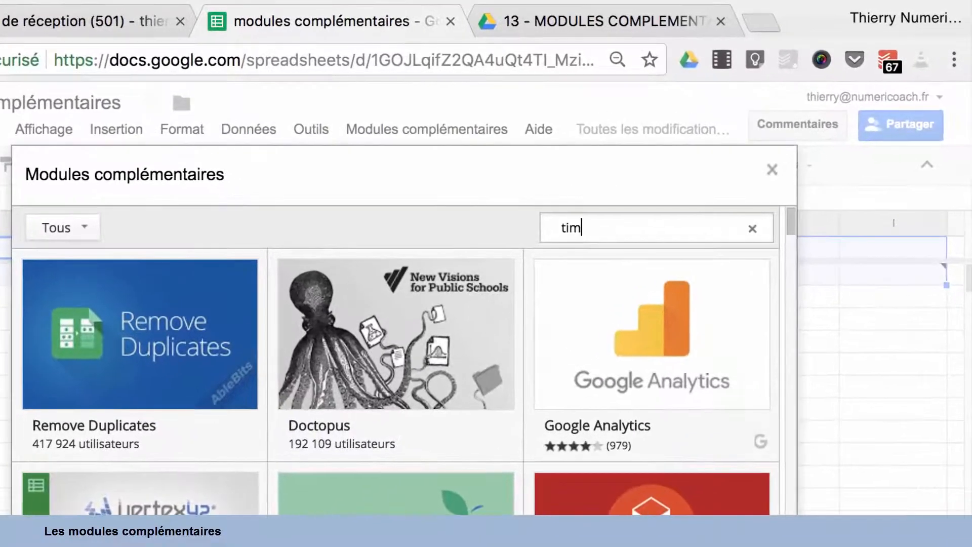
text(esheet)
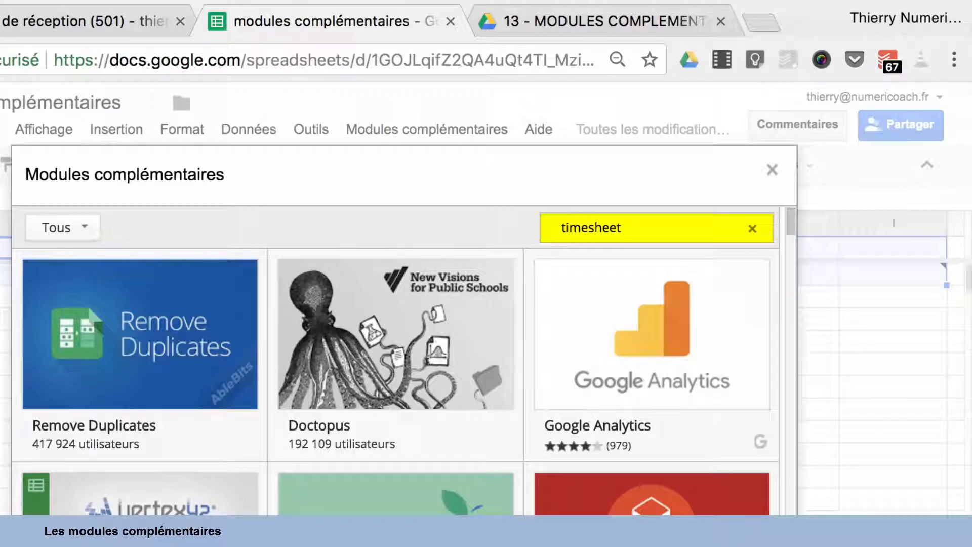
key(Return)
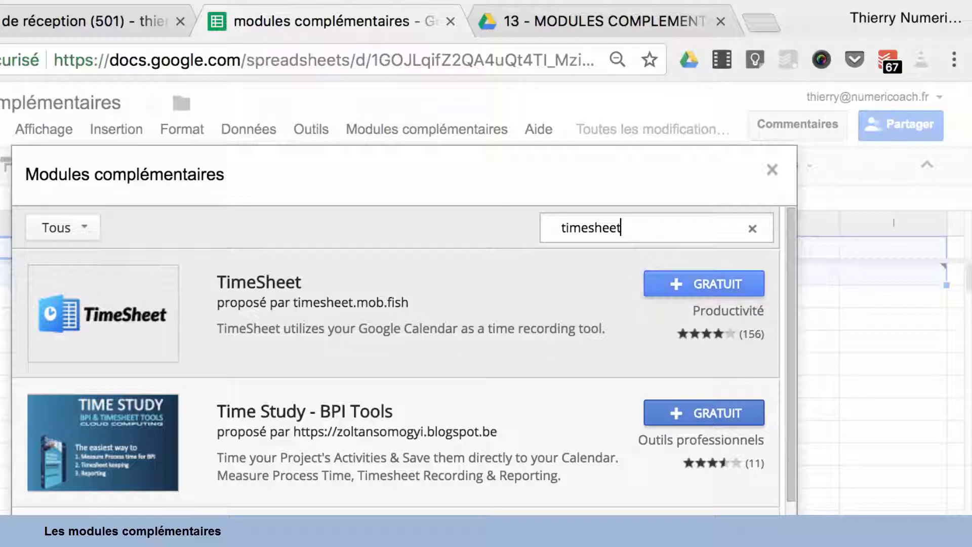
Install the free TimeSheet add-on, choosing the existing Google account and authorizing access to its calendars and spreadsheets.
click(703, 283)
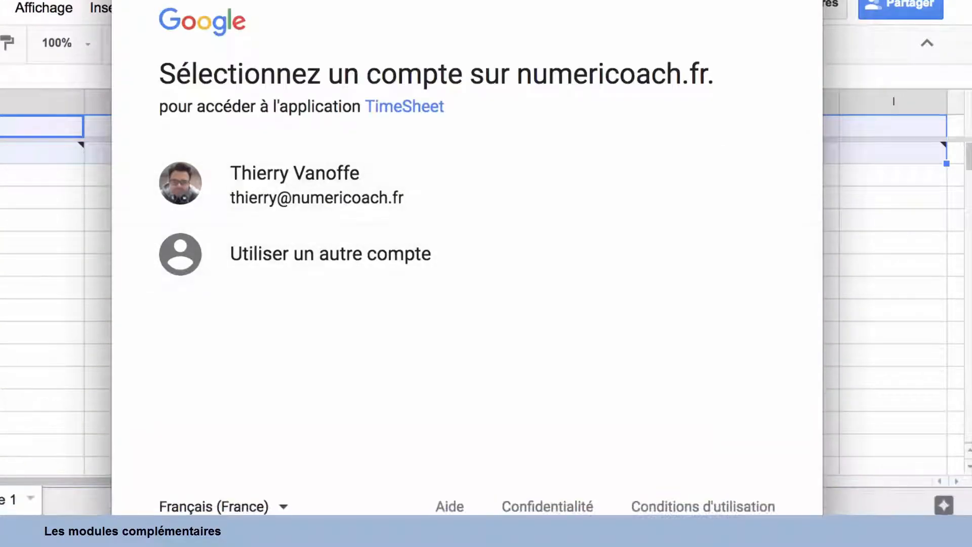
click(316, 185)
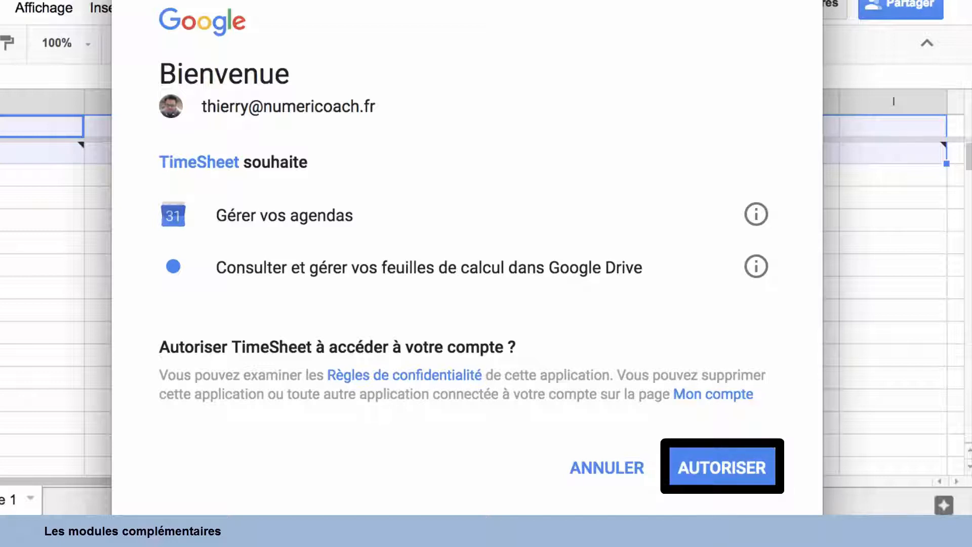
click(722, 467)
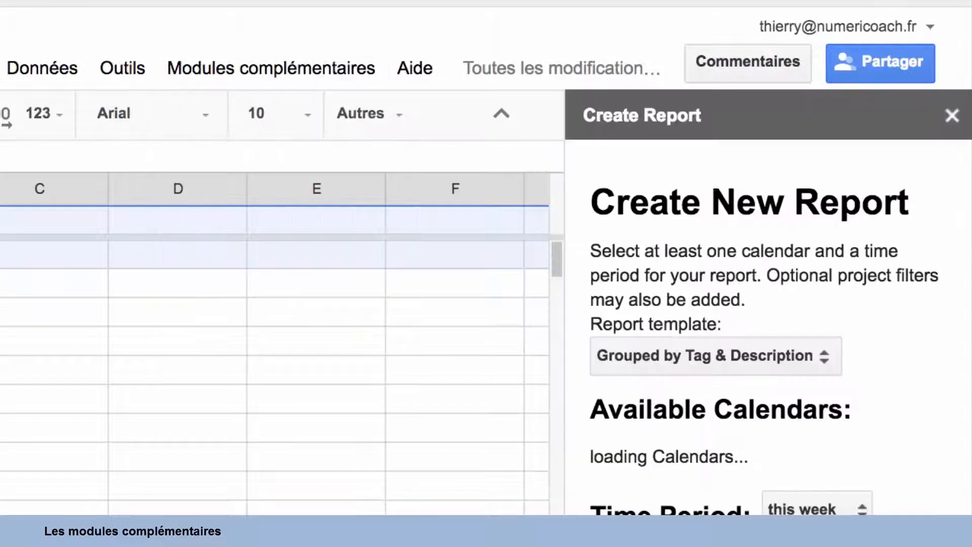
Select the calendar named after the signed-in account's e-mail as the source of the new TimeSheet report.
scroll(767, 329, down, 5)
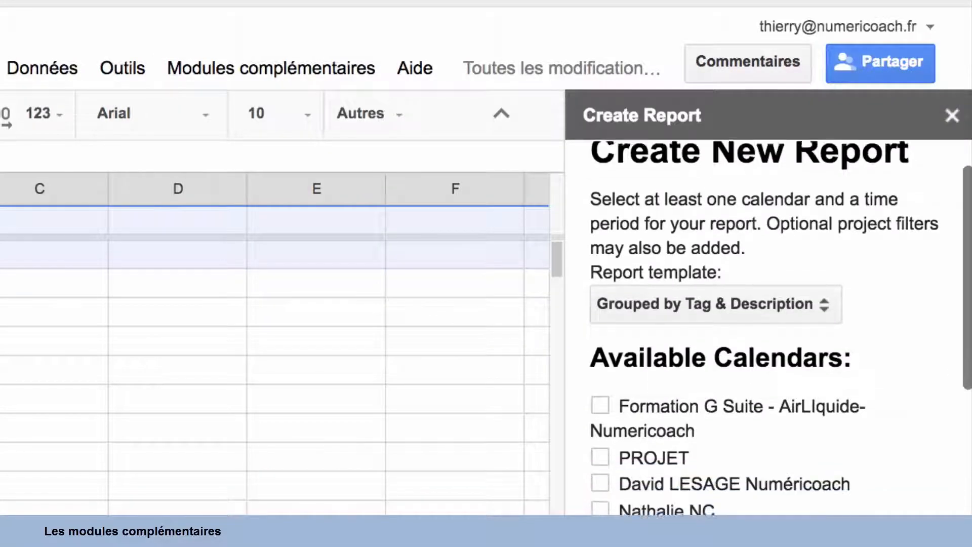
scroll(766, 329, down, 1)
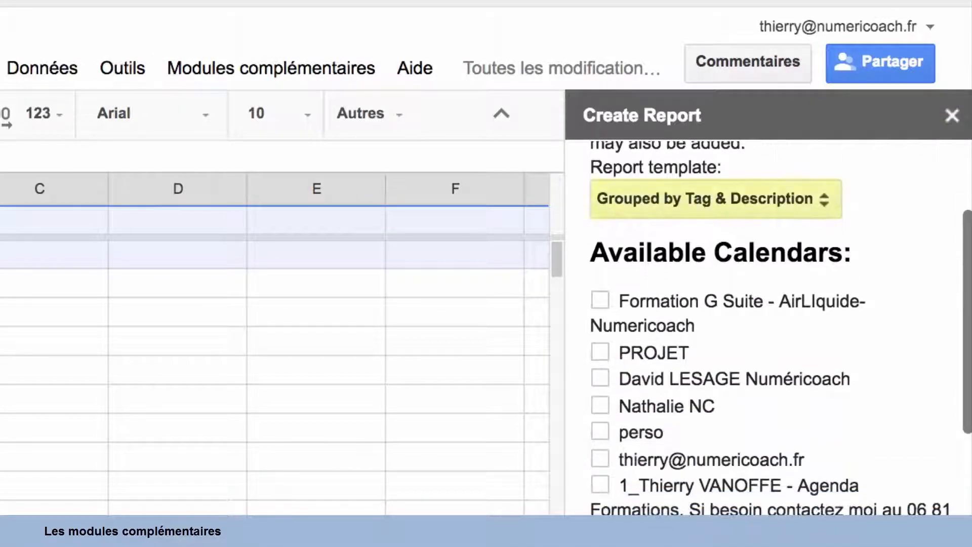
scroll(767, 329, down, 1)
click(600, 429)
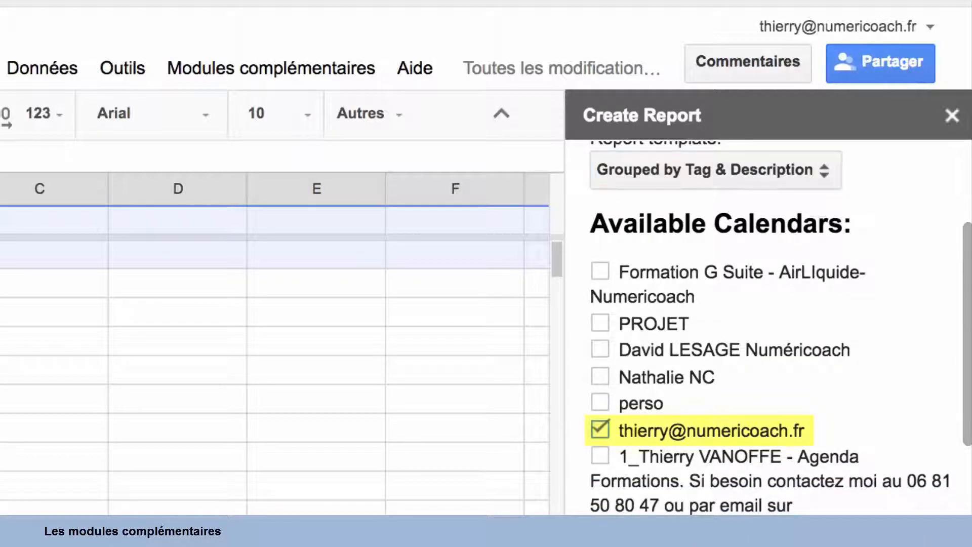
Set the report's time period to a specified range from 12/18/2017 to 12/22/2017 and create the time sheet.
scroll(766, 329, down, 20)
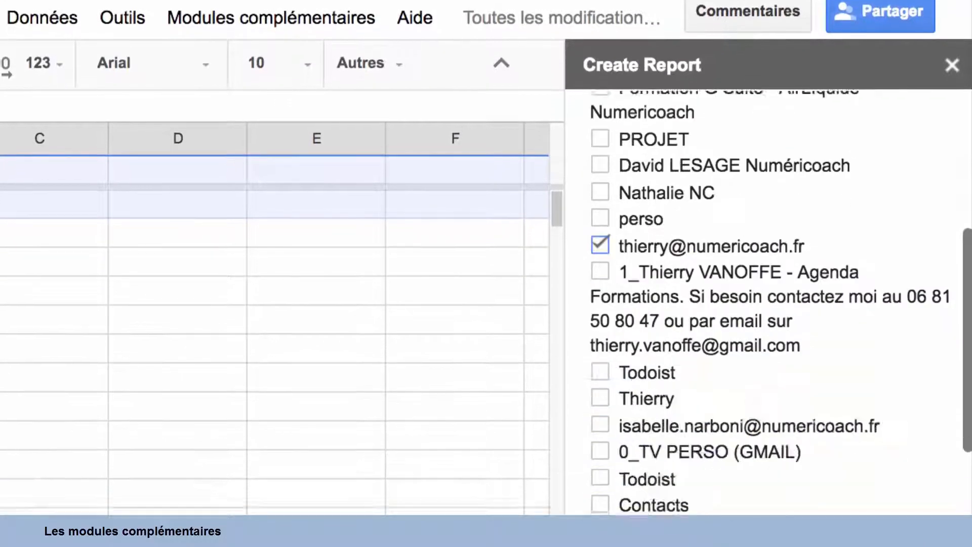
click(817, 334)
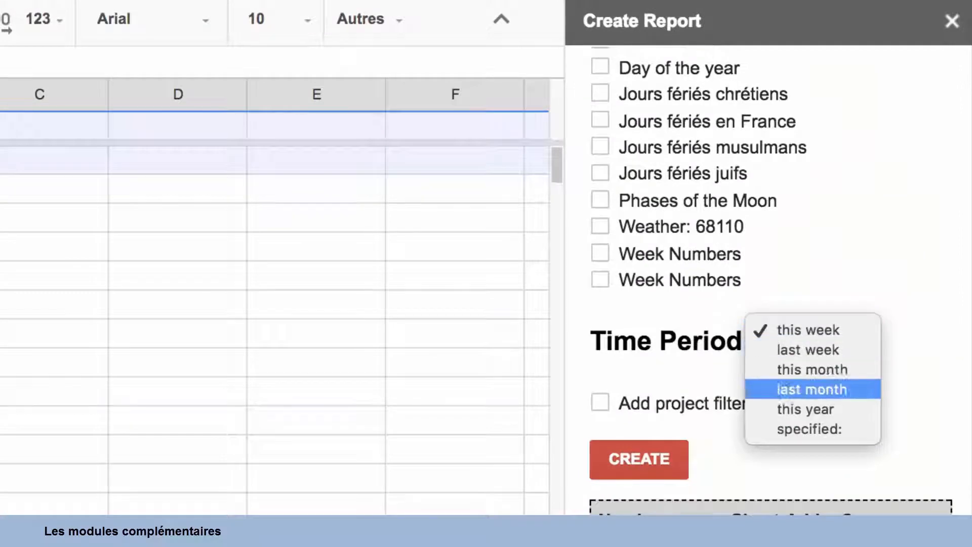
click(811, 428)
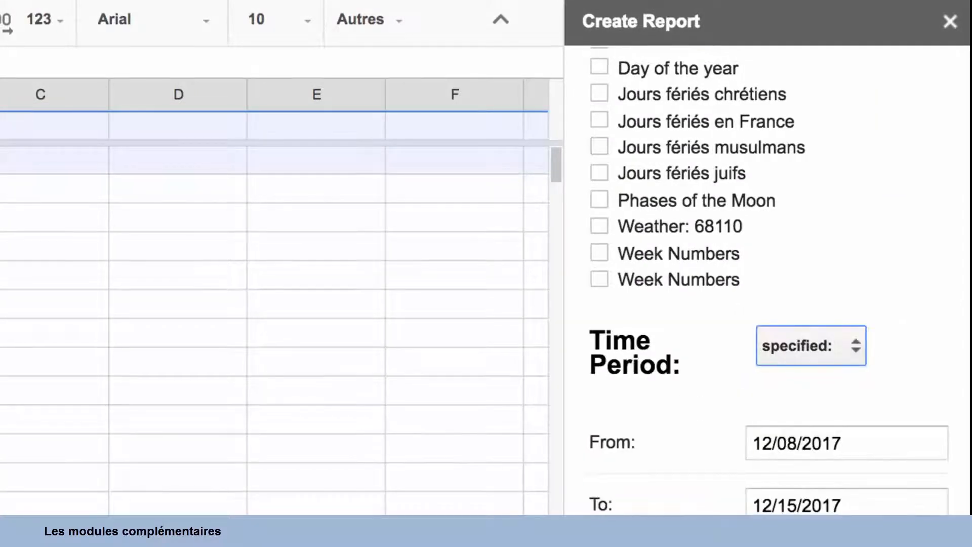
double_click(788, 443)
click(689, 334)
click(789, 504)
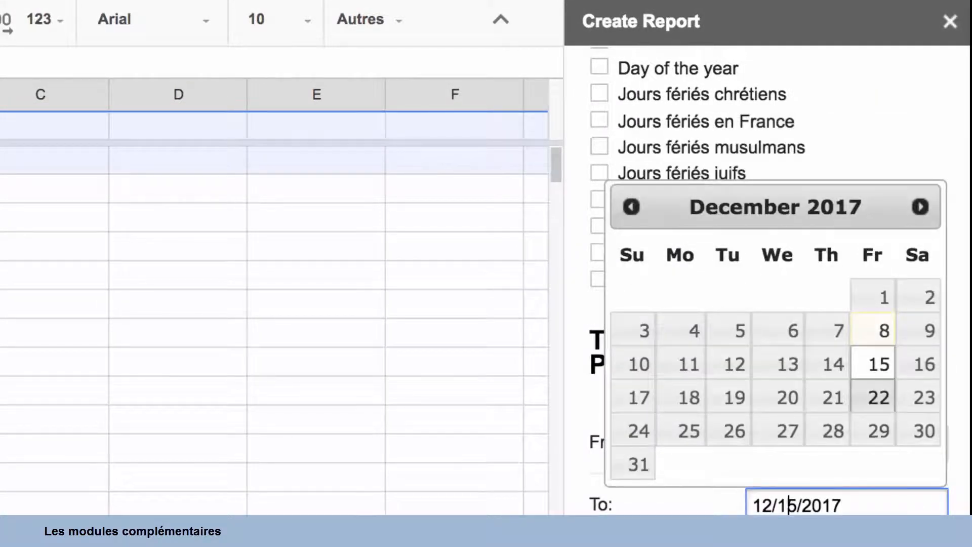
click(878, 397)
scroll(878, 397, down, 5)
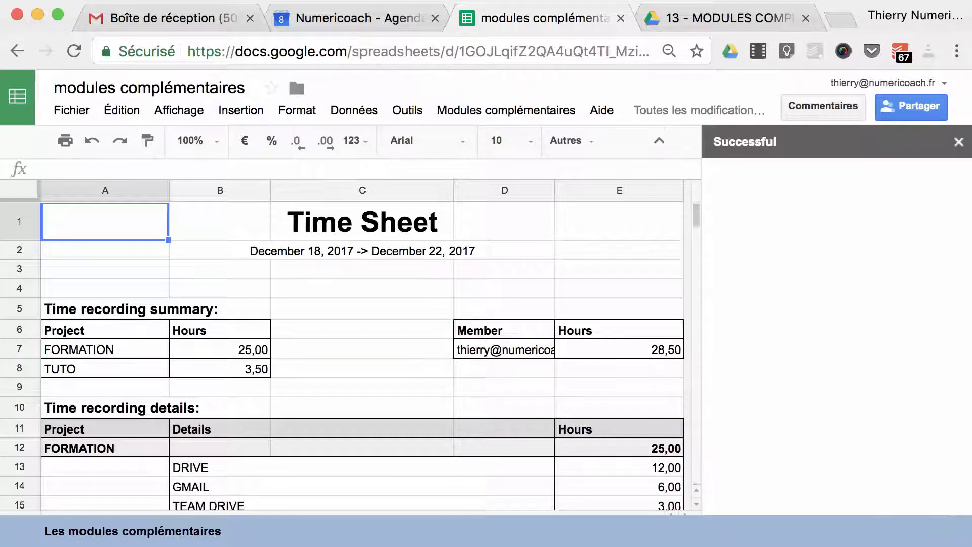
scroll(362, 356, down, 3)
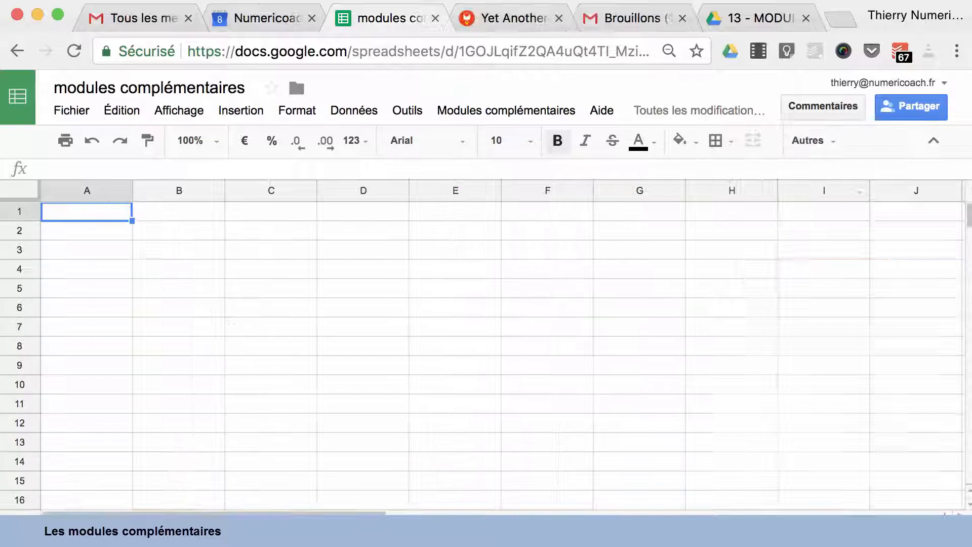
Open the Yet Another Mail Merge page in the add-on store and read through its description.
click(505, 110)
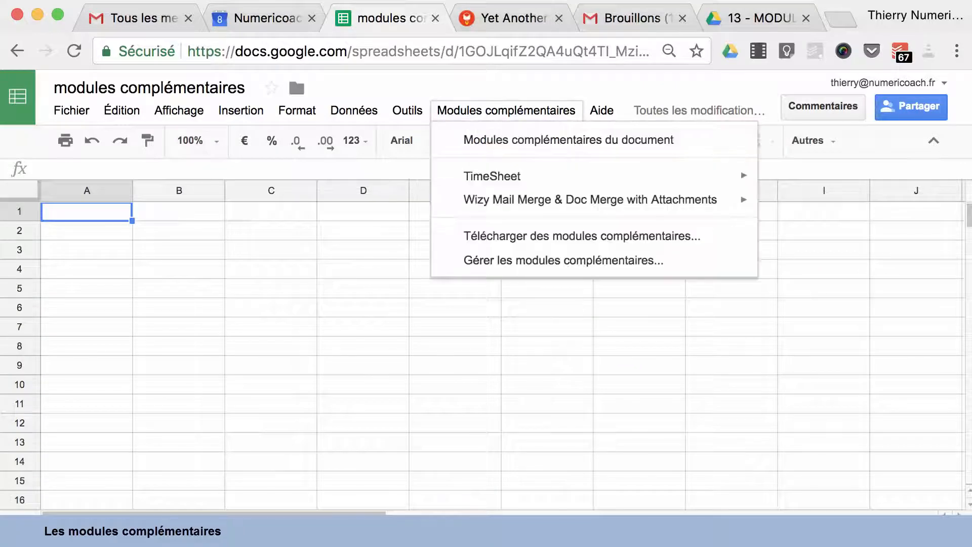
click(581, 236)
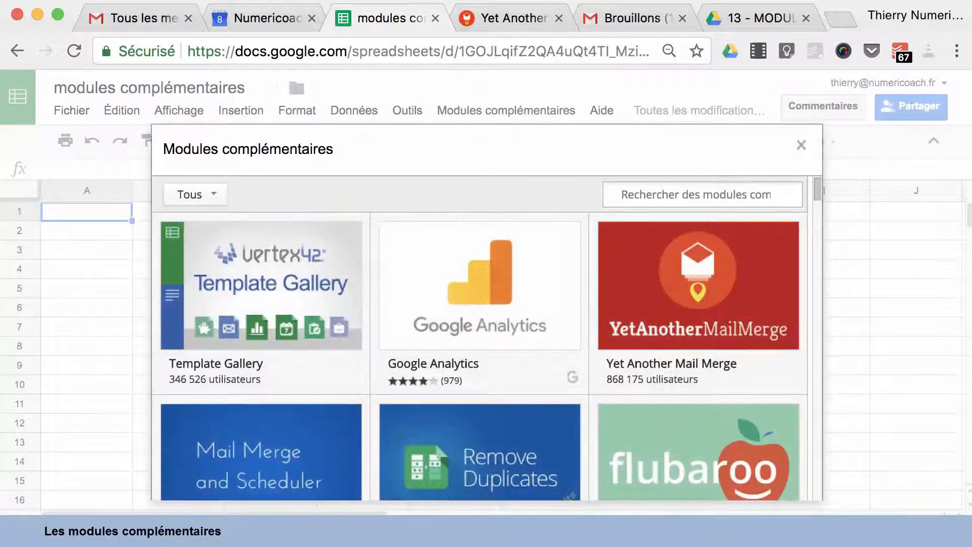
click(698, 309)
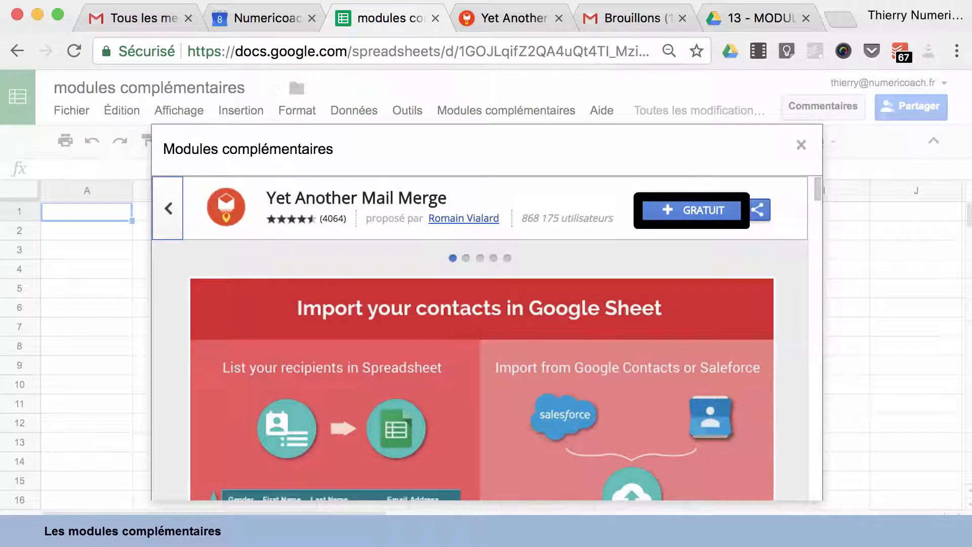
scroll(481, 369, down, 3)
scroll(482, 370, down, 5)
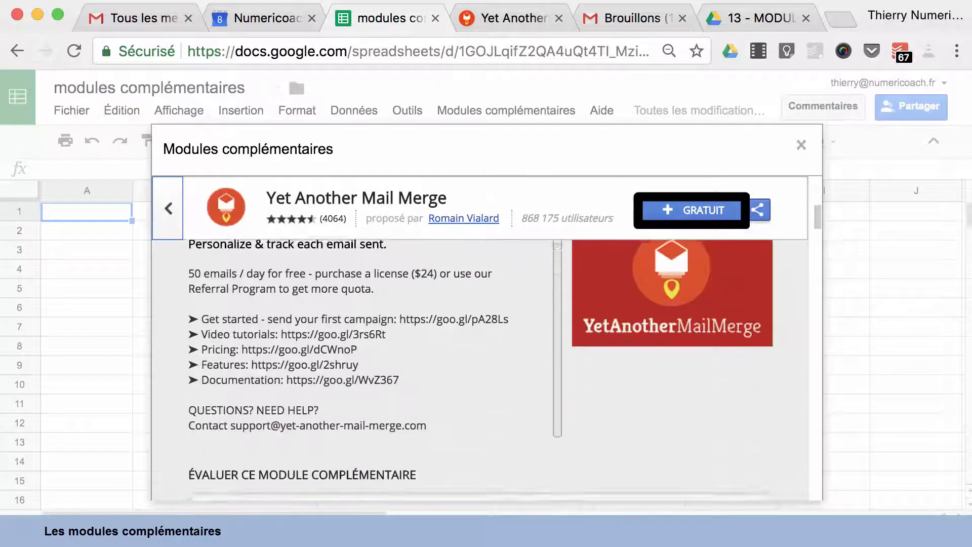
scroll(482, 370, up, 10)
Install the free Yet Another Mail Merge add-on, choosing the existing Google account and authorizing the requested permissions.
click(692, 209)
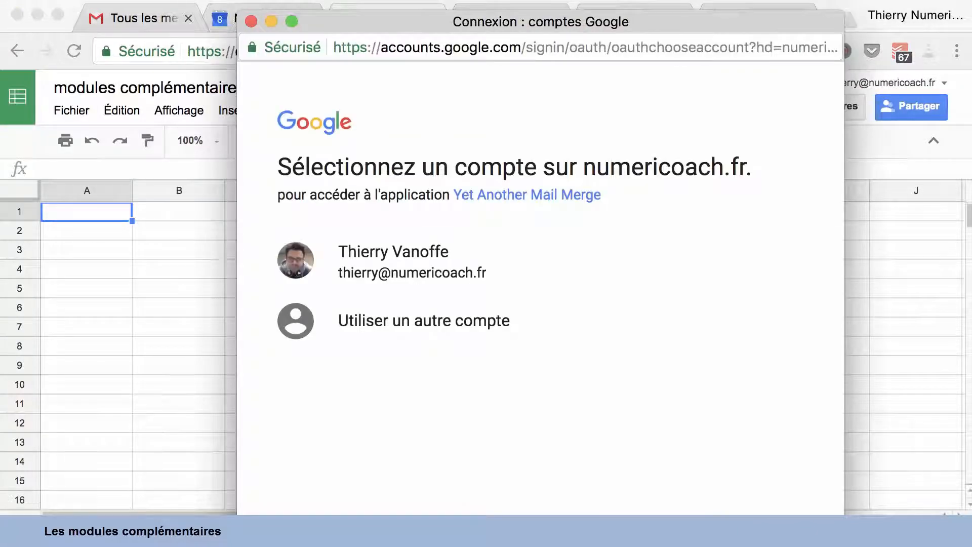
click(412, 262)
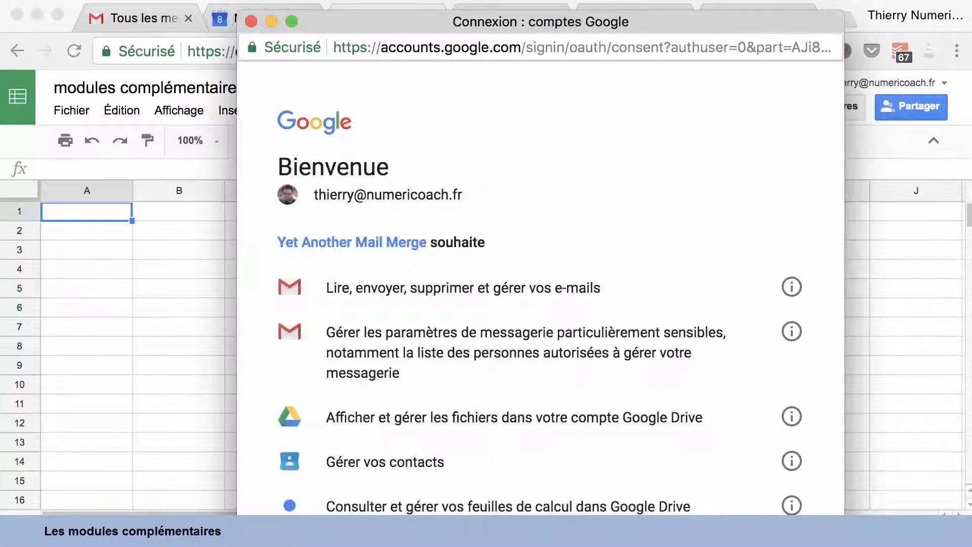
scroll(541, 288, down, 3)
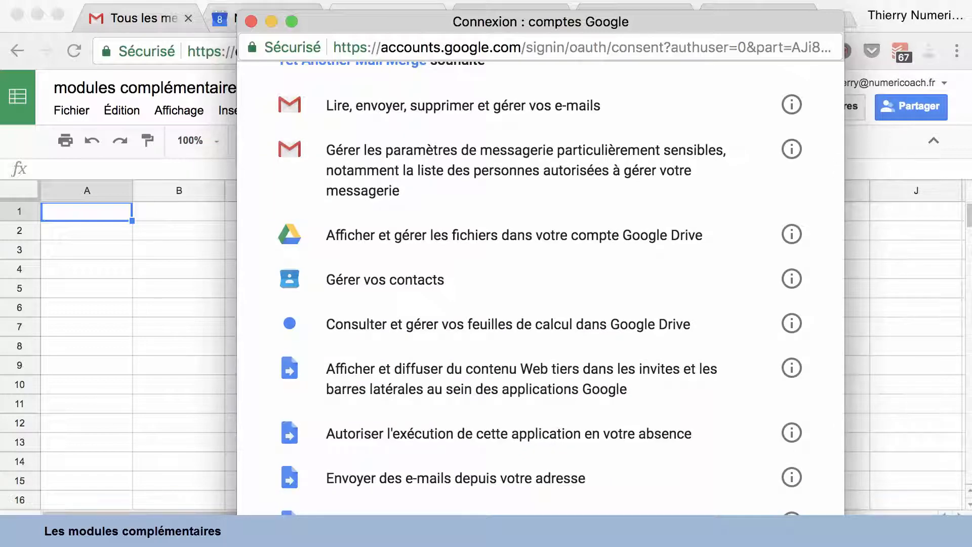
scroll(540, 288, down, 5)
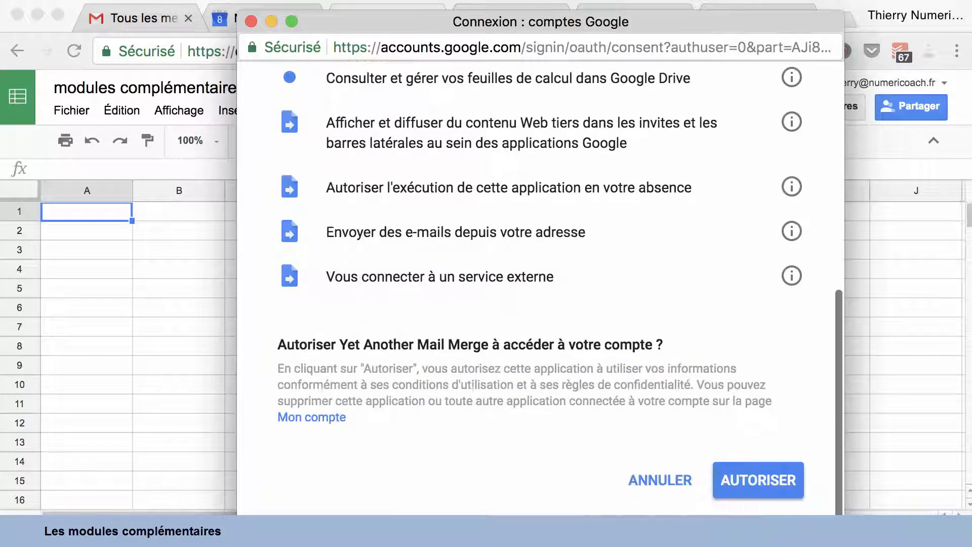
click(759, 478)
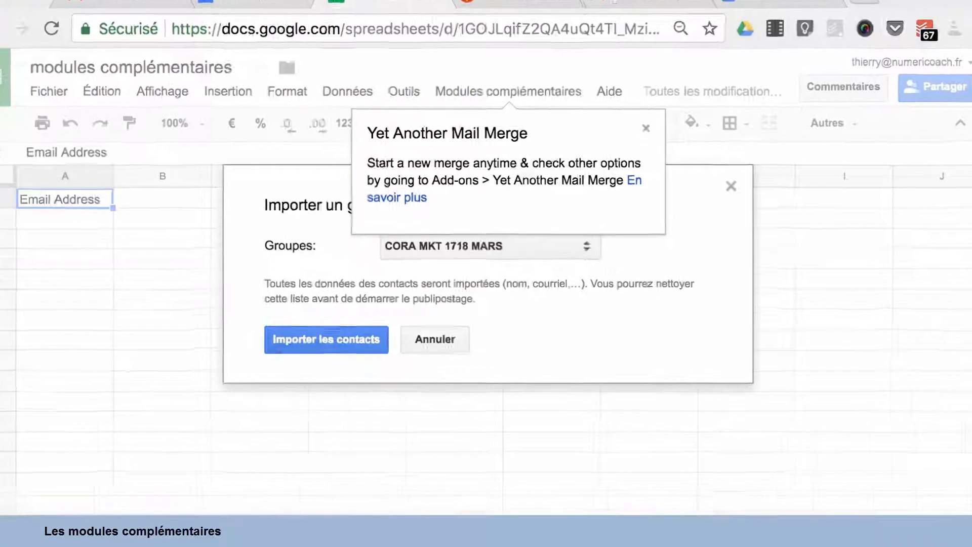
Import a contact group into the sheet as the recipient list and use the Happy New Year email template with the green trees.
click(493, 214)
click(456, 420)
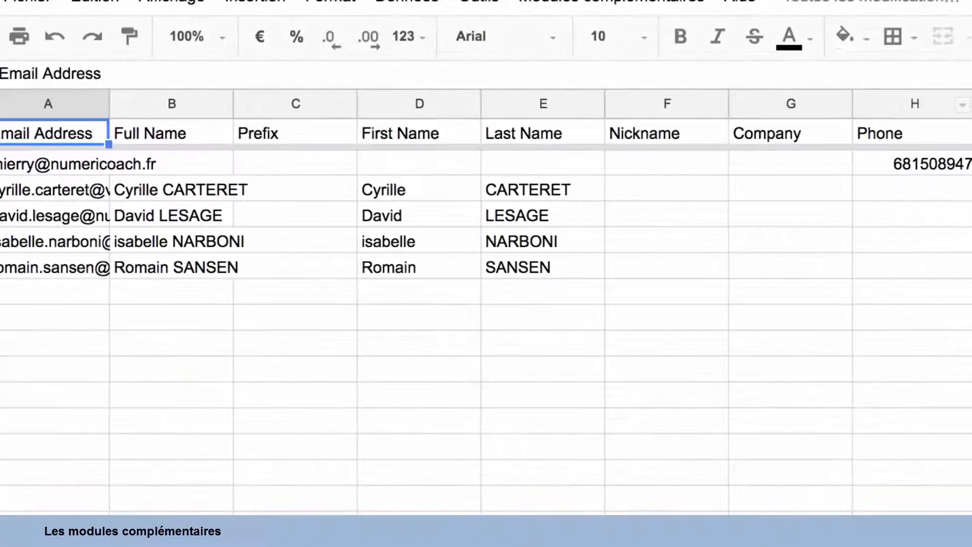
click(419, 133)
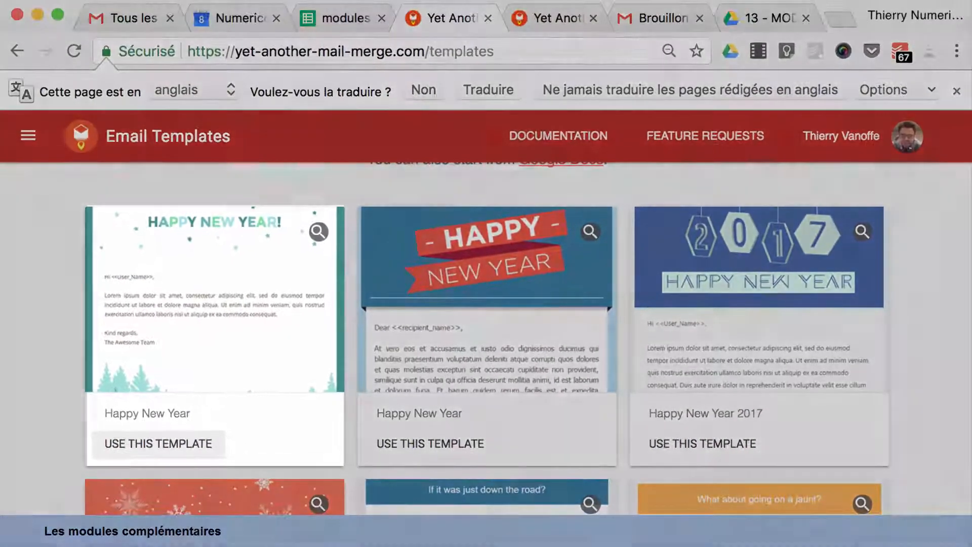
click(158, 443)
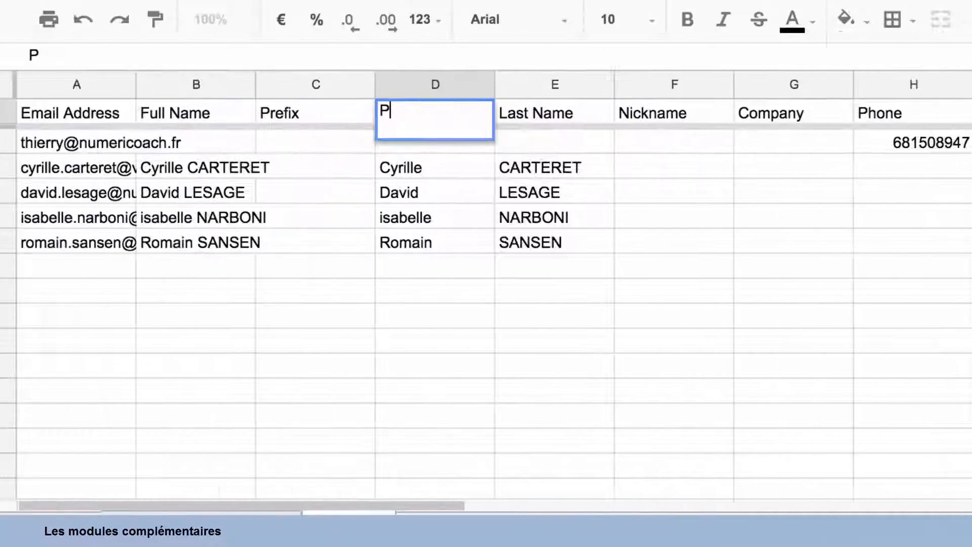
Rename the First Name column header in cell D1 as Prenom.
text(ren)
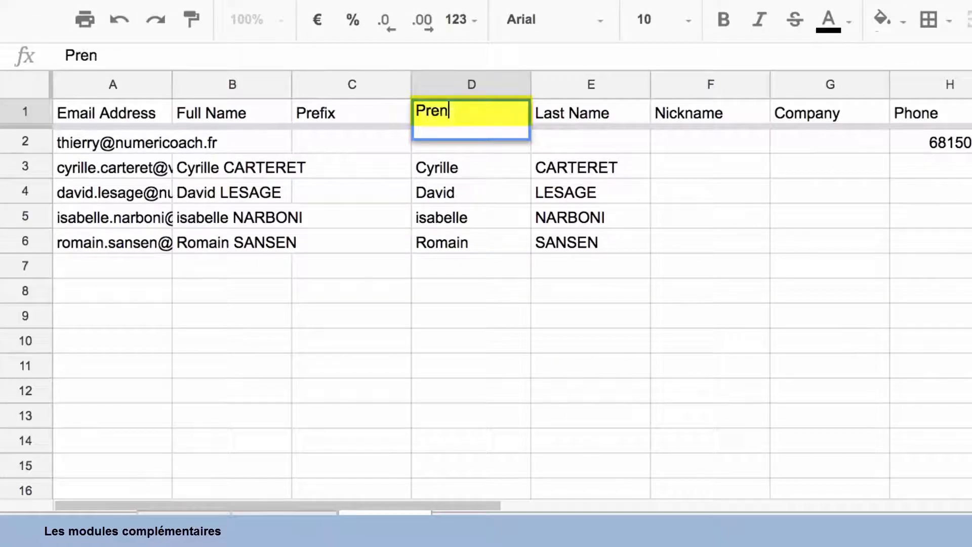
text(om)
click(471, 416)
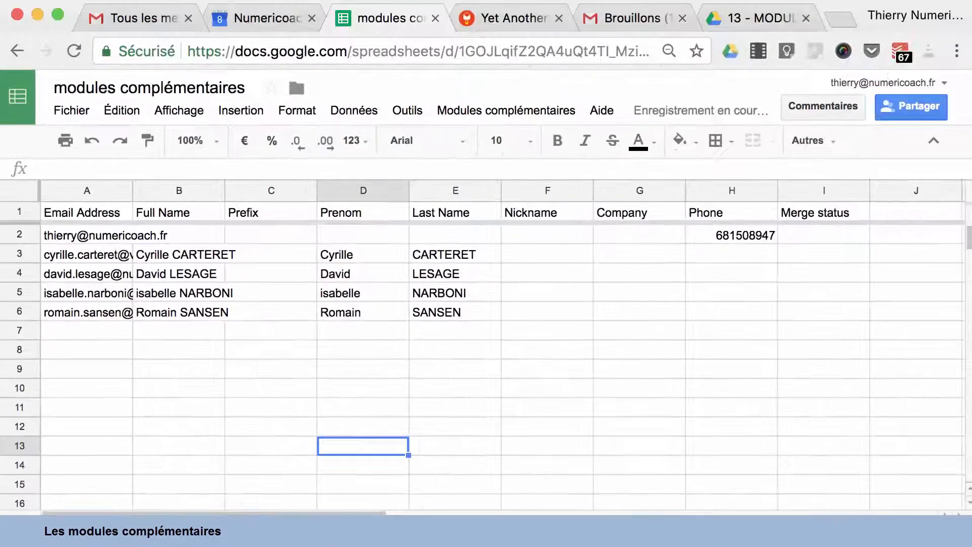
Send the Yet Another Mail Merge mailing with the Happy New Year draft and check the opening details of a recipient's merge status.
click(506, 110)
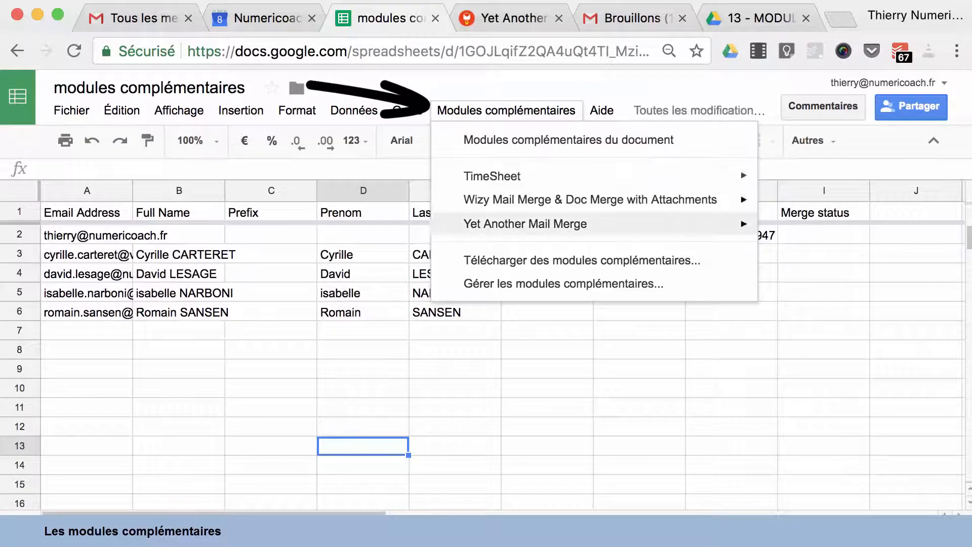
mouse_move(524, 224)
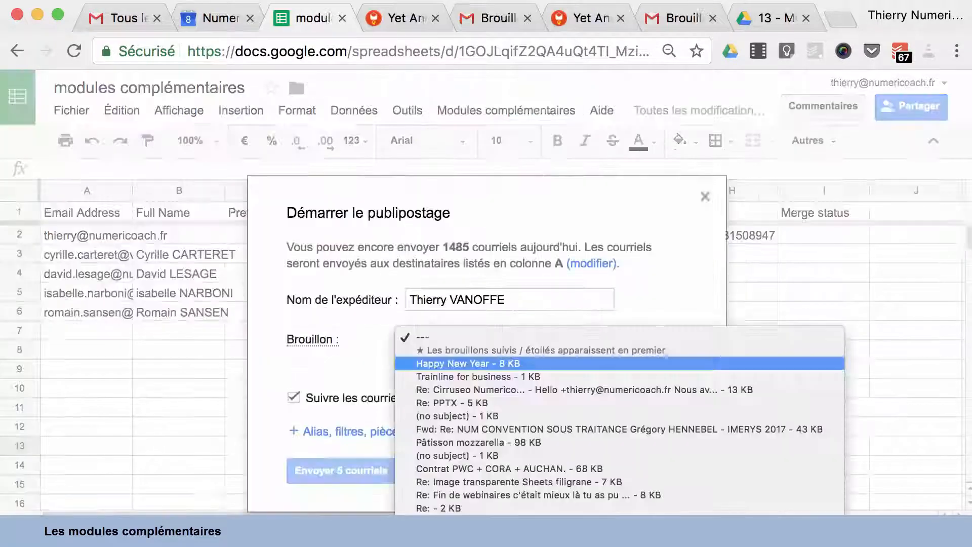
key(Return)
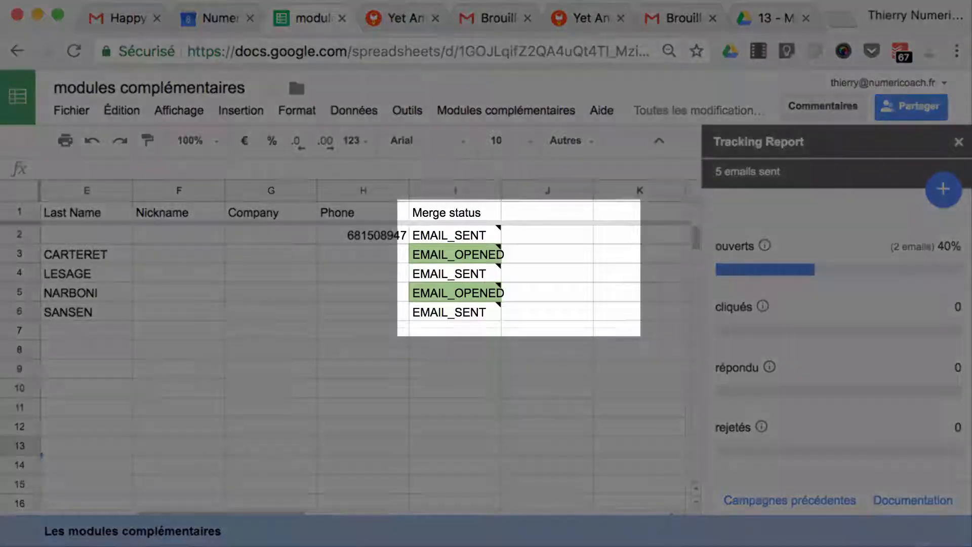
mouse_move(456, 254)
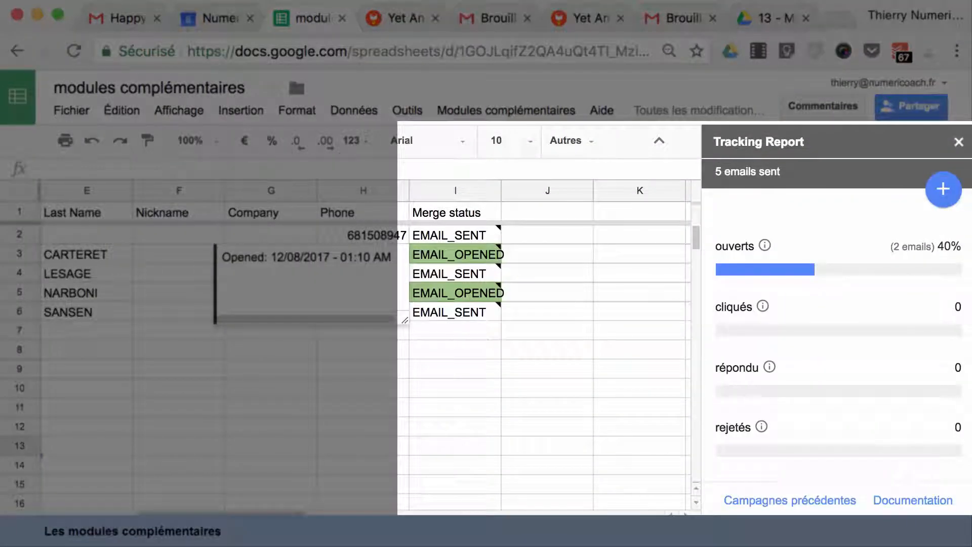